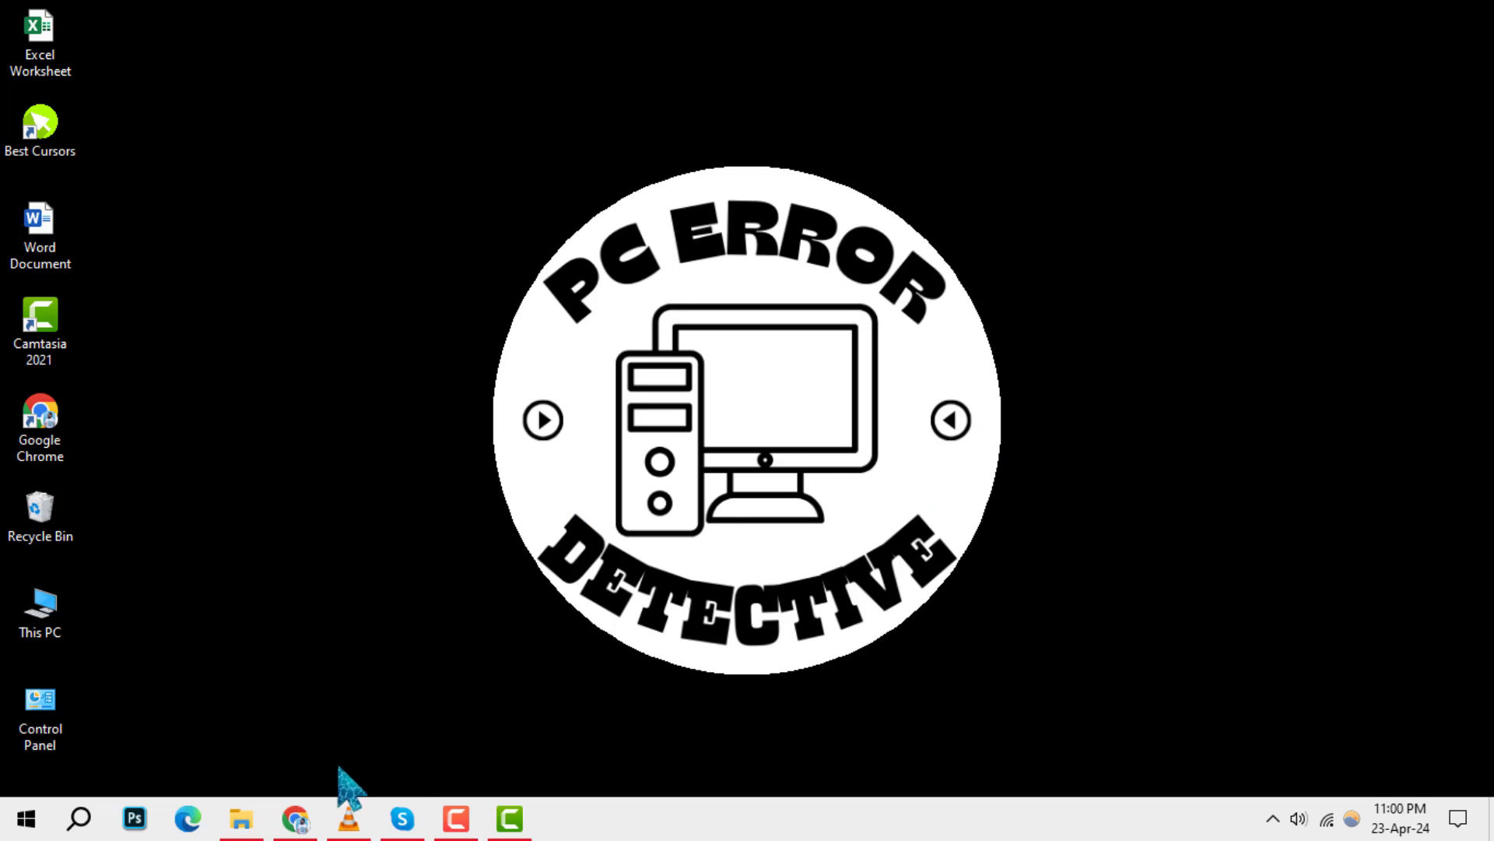
- Bring up Skype from the taskbar and open its Settings from the options menu
click(401, 822)
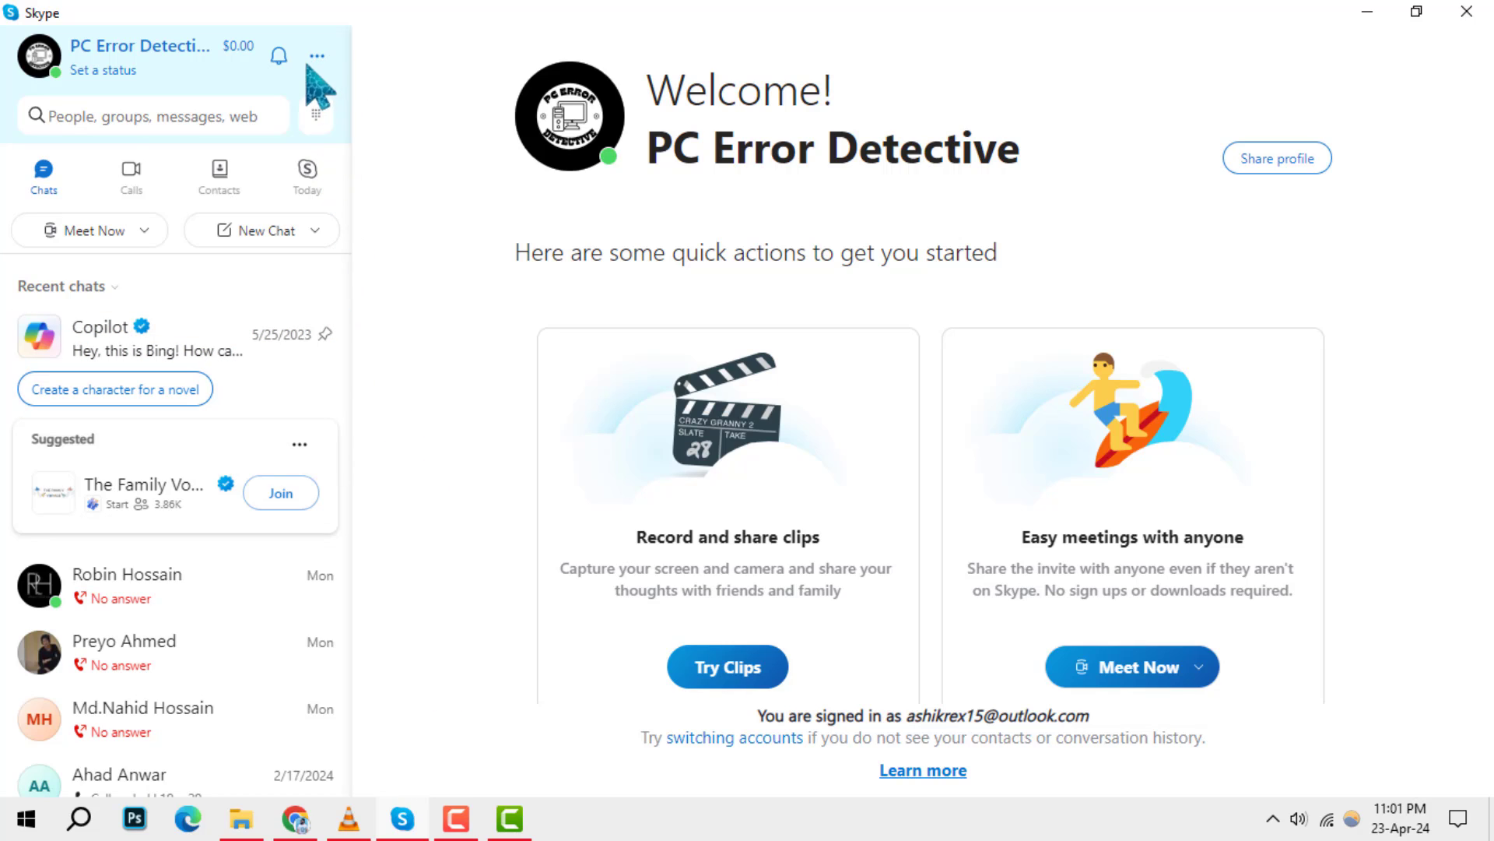
click(322, 59)
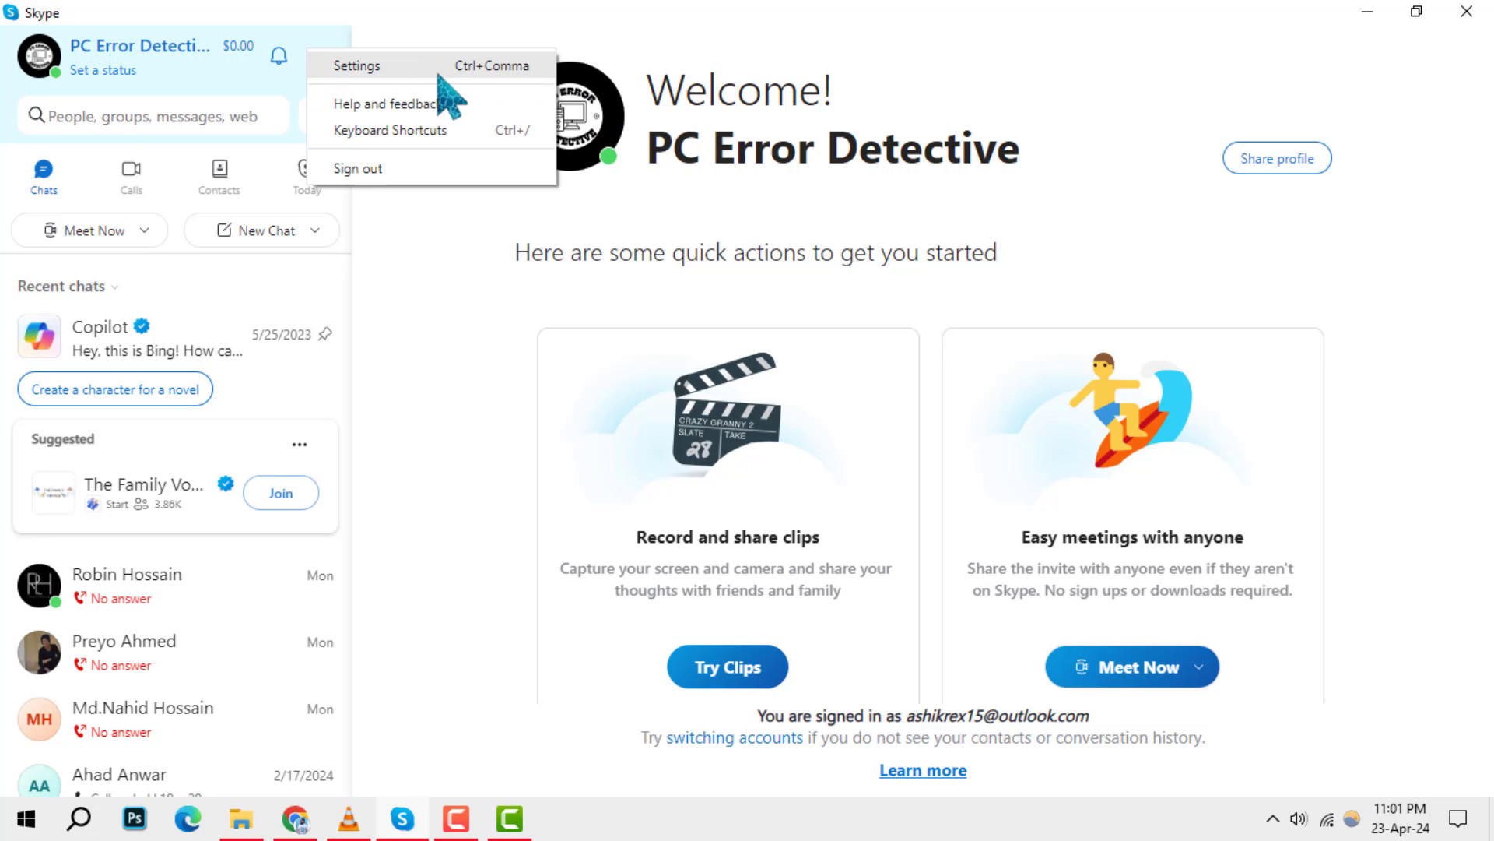
click(482, 70)
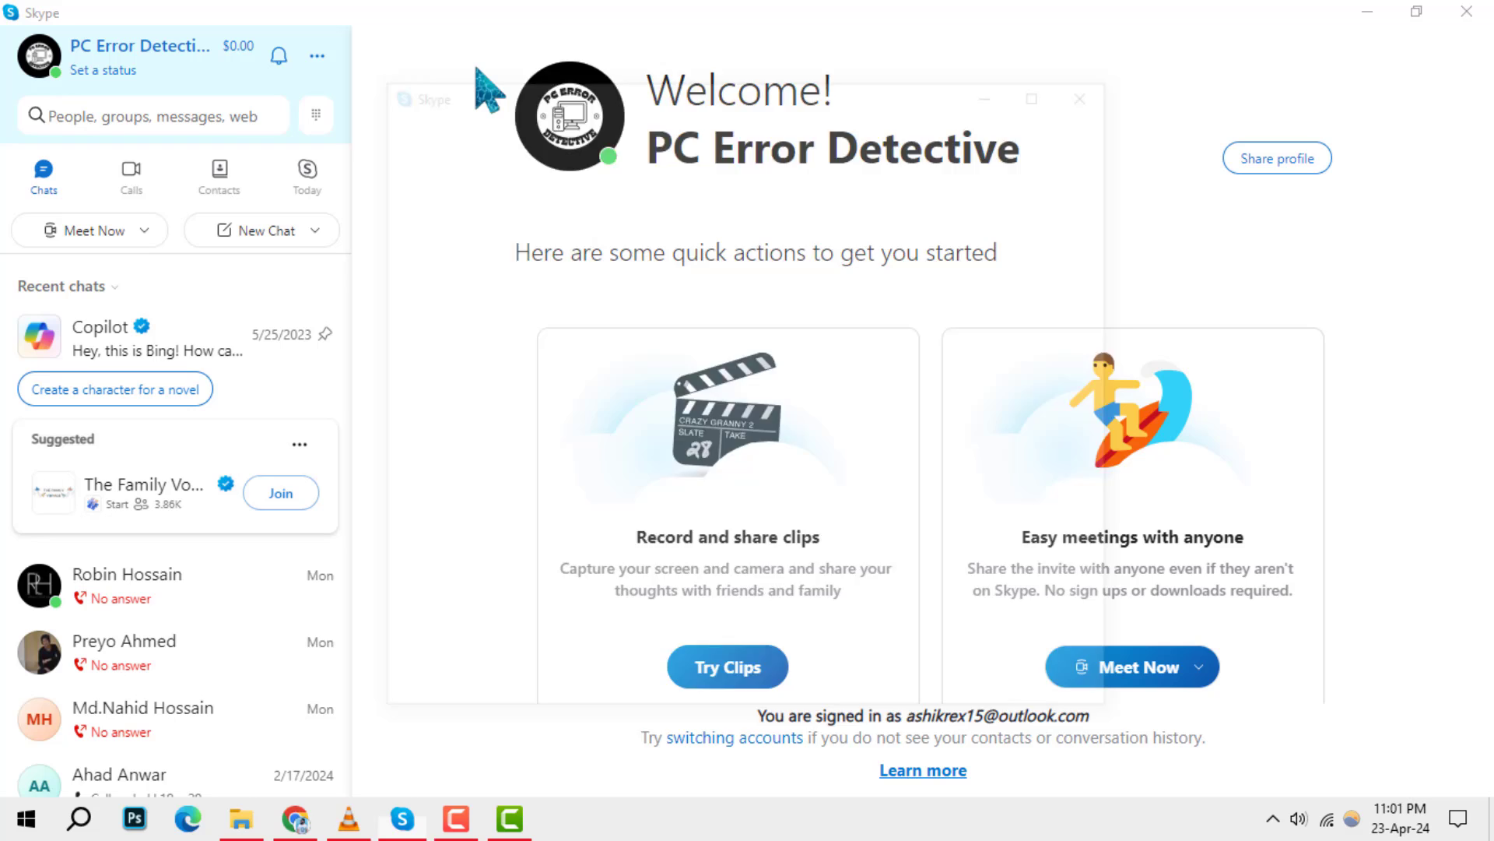
- Maximize Skype Settings and turn off 'Launch Skype in the background' under General
click(1045, 87)
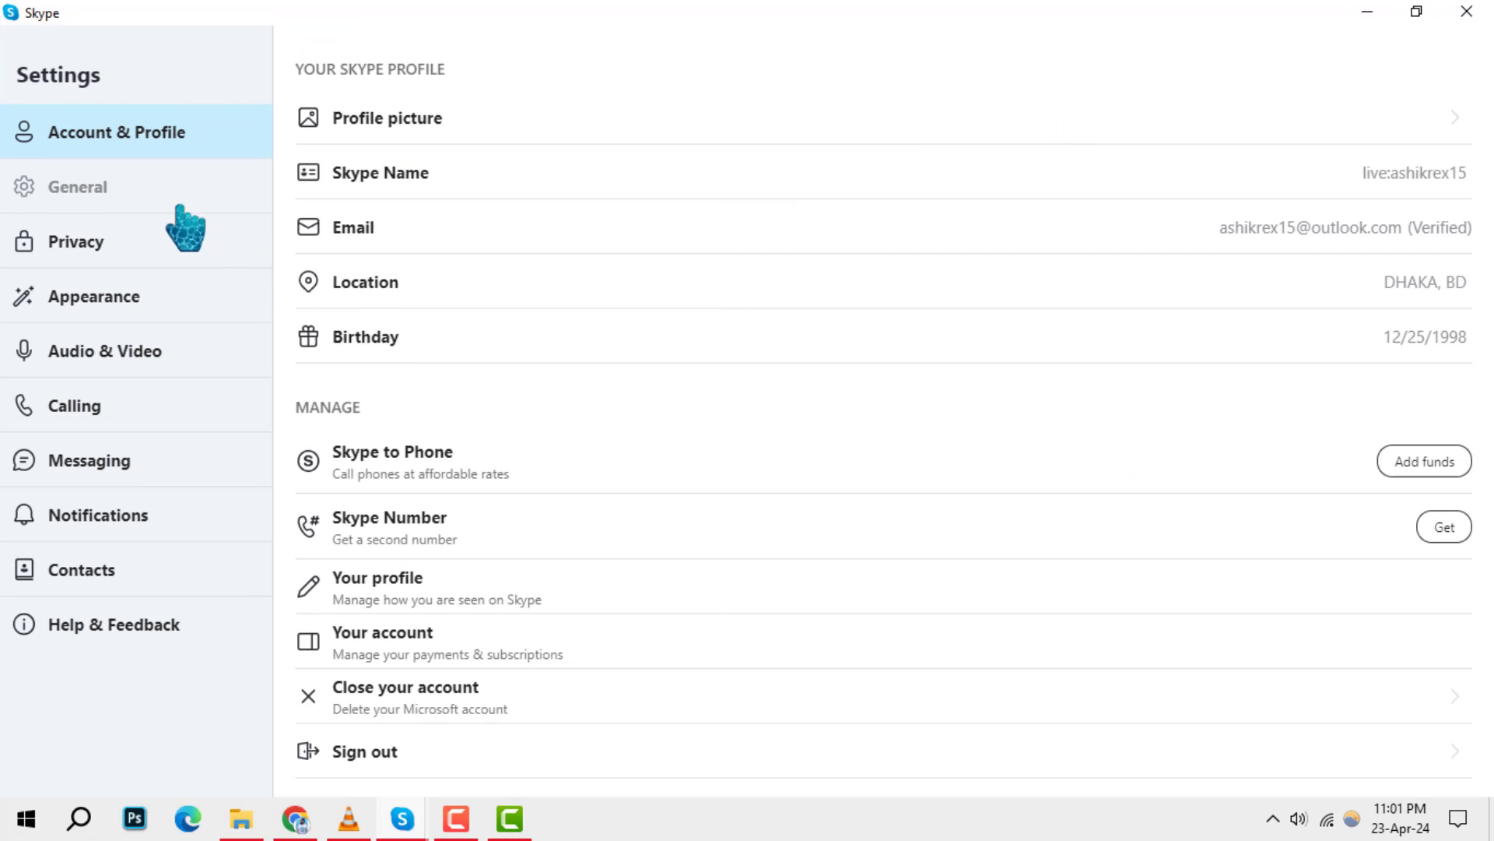
click(112, 192)
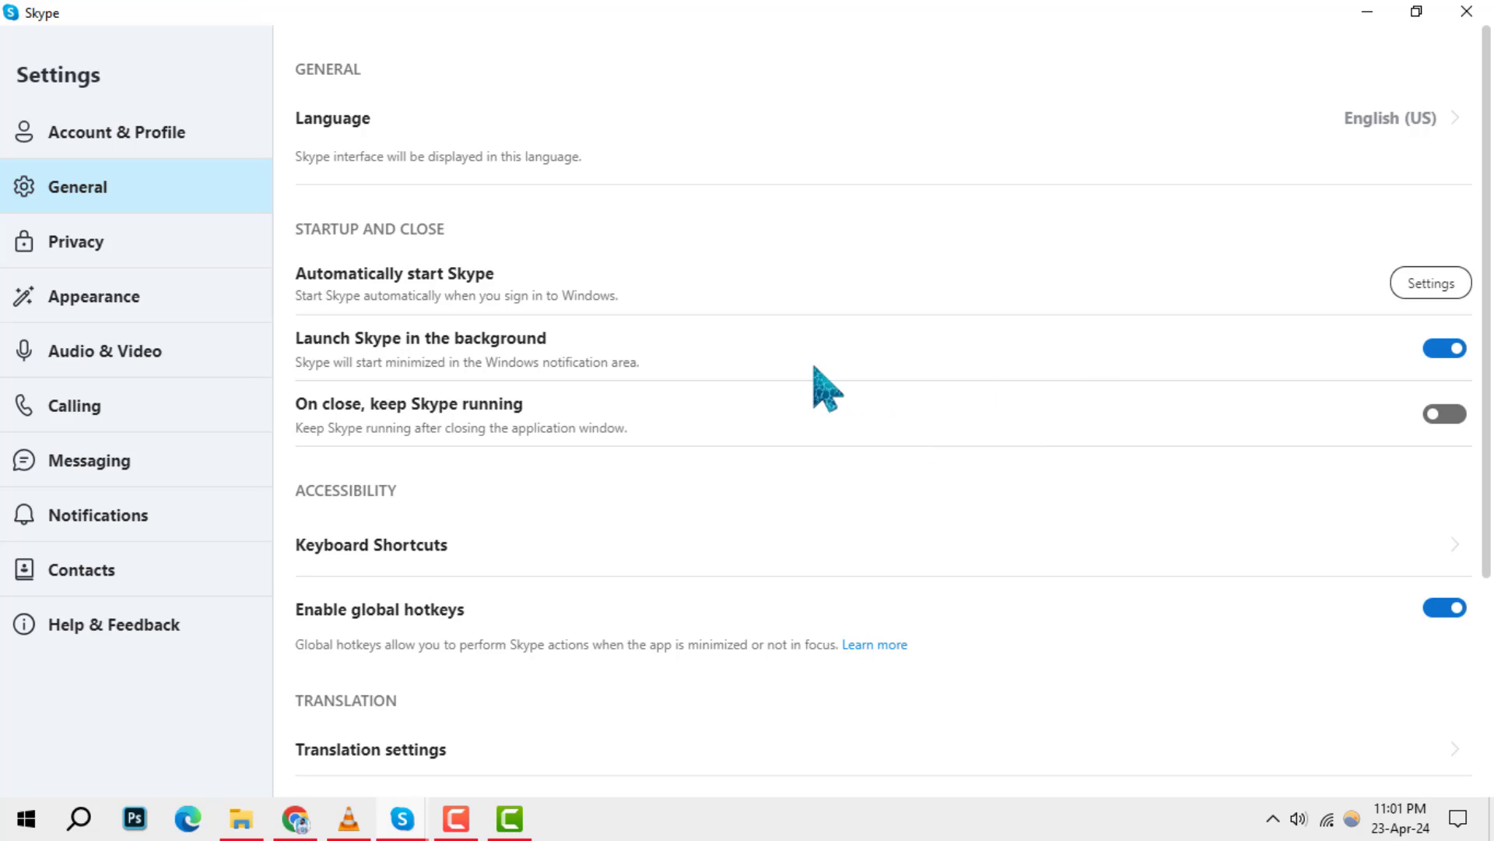
click(1453, 350)
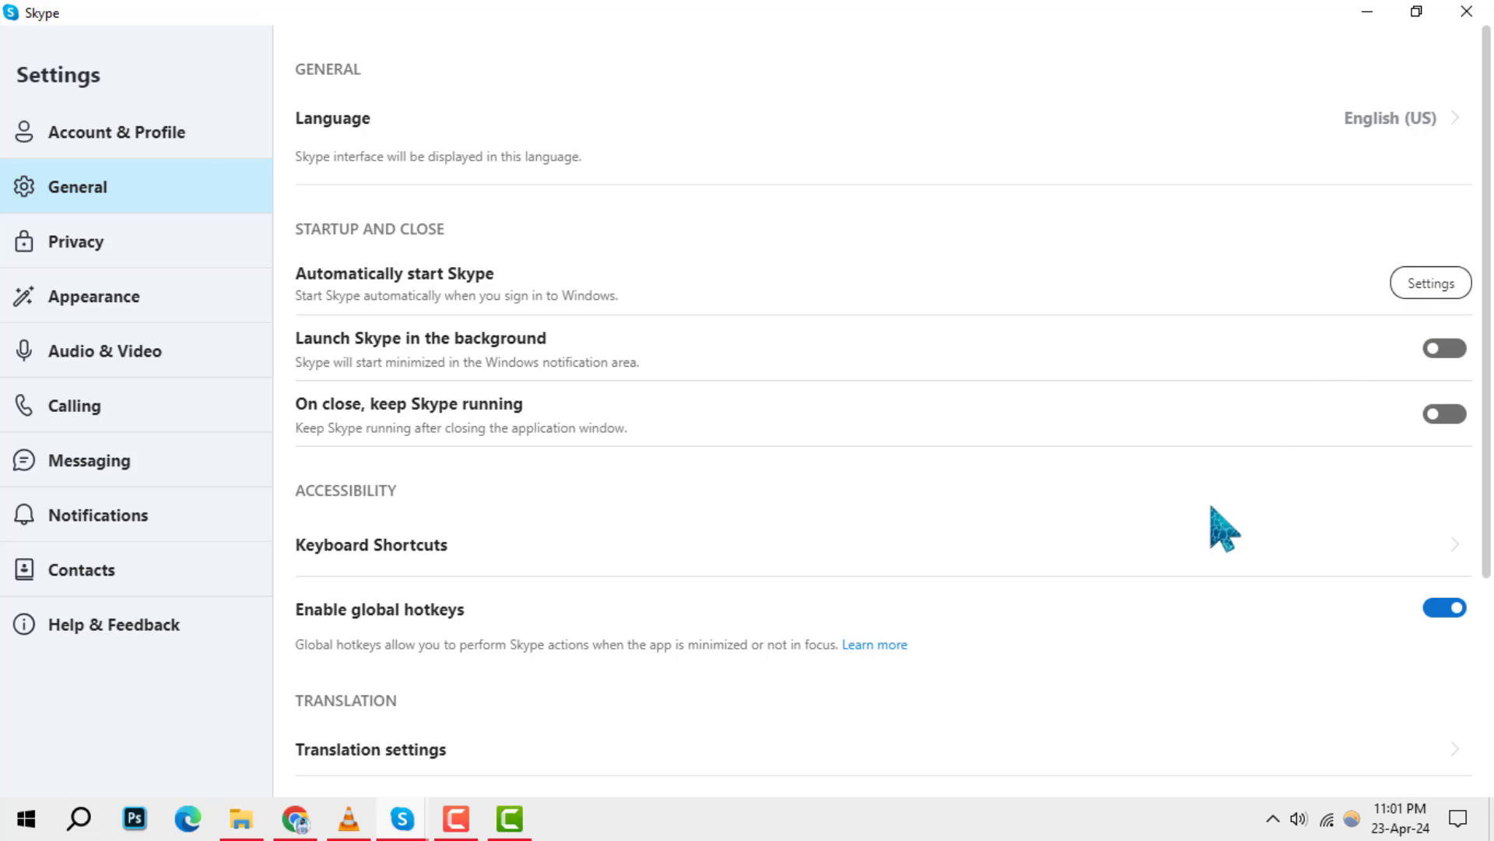
- Switch Skype off in Windows Startup apps, then close Windows Settings
click(1431, 284)
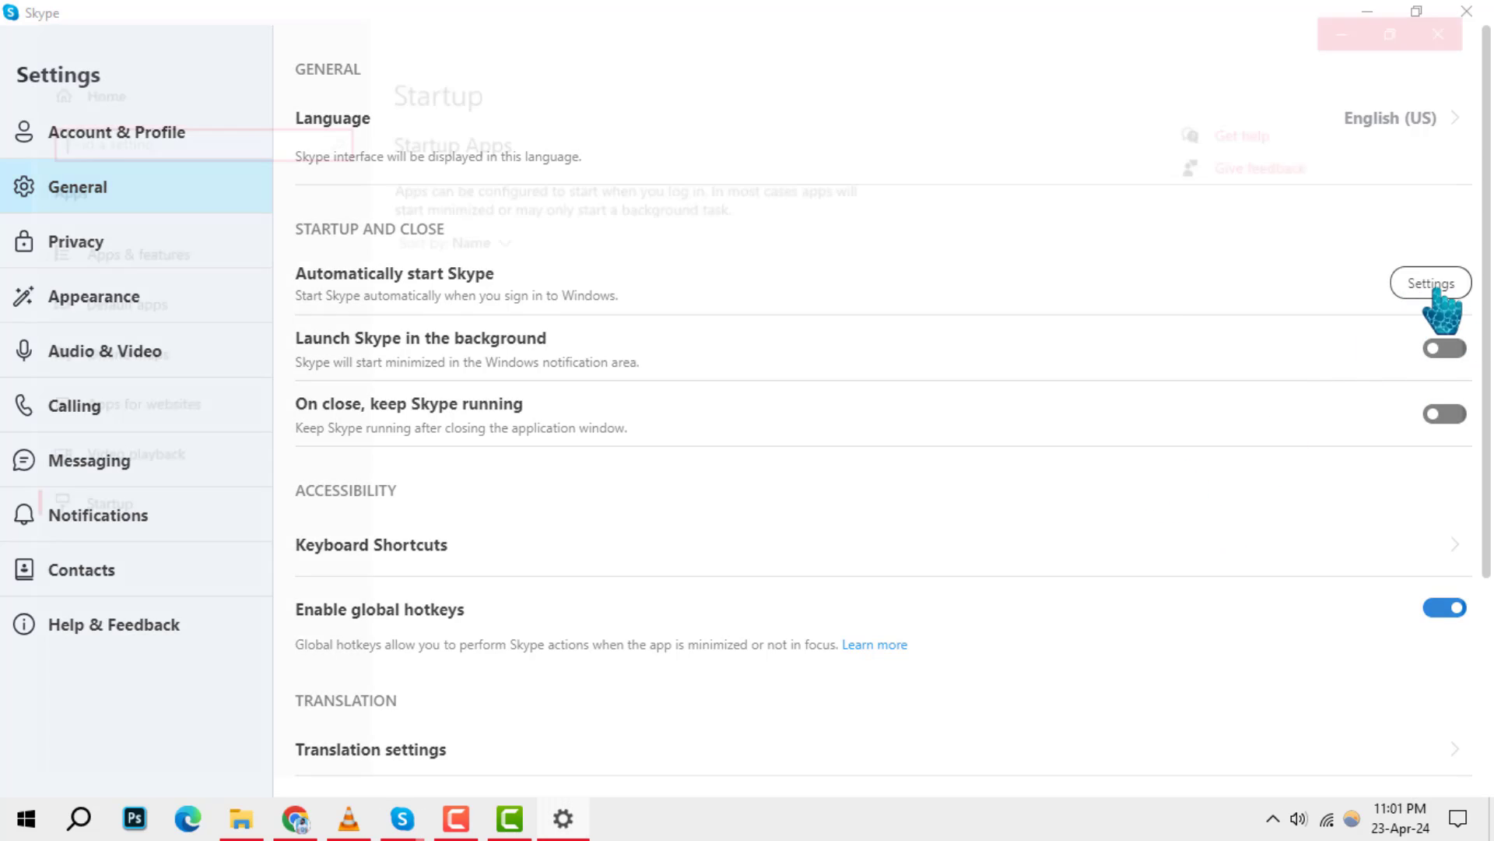
scroll(580, 547, down, 3)
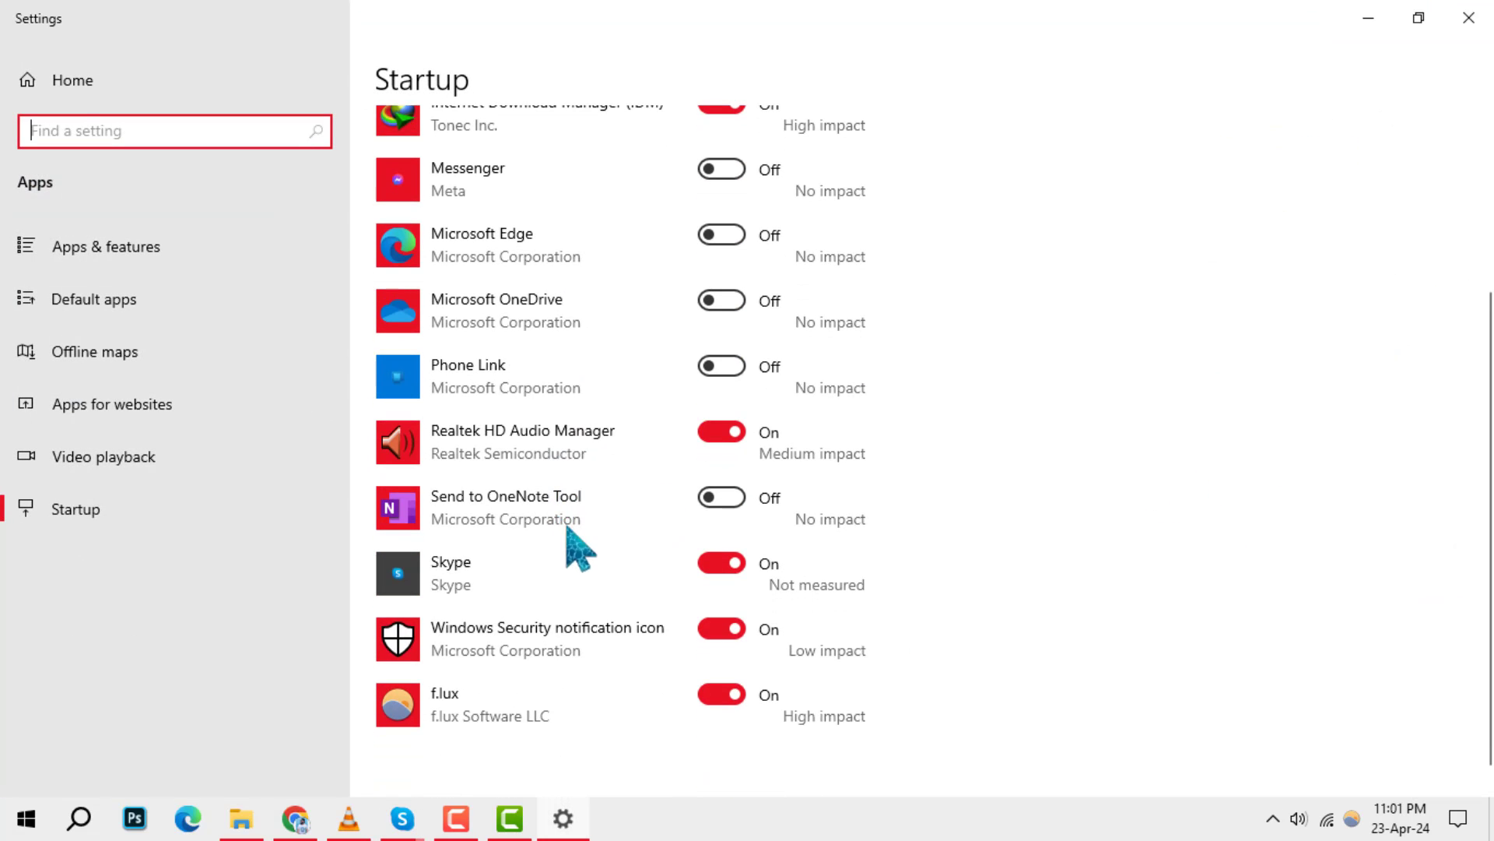
click(723, 564)
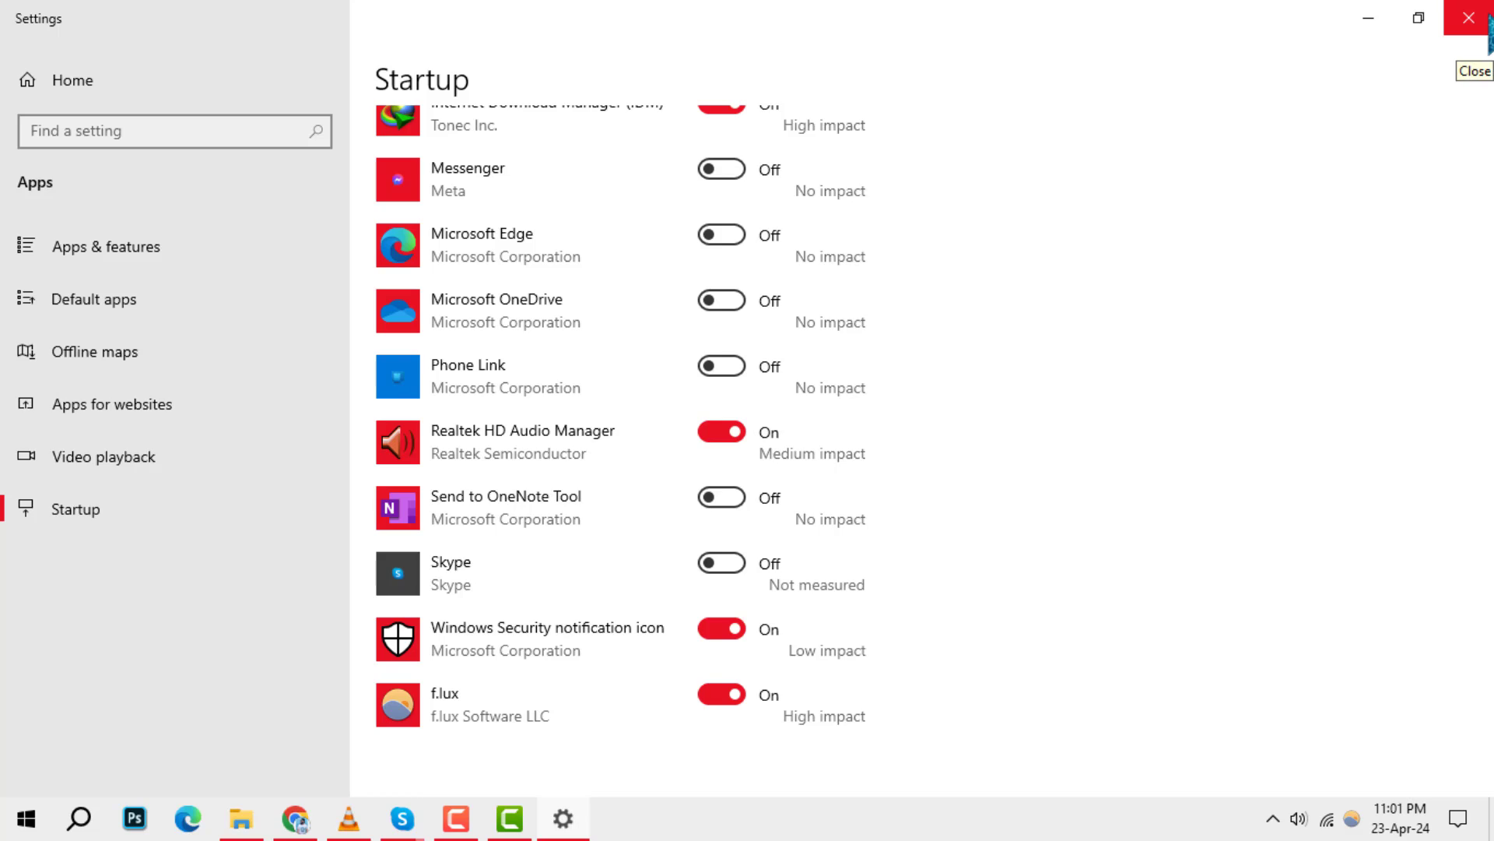
click(1469, 17)
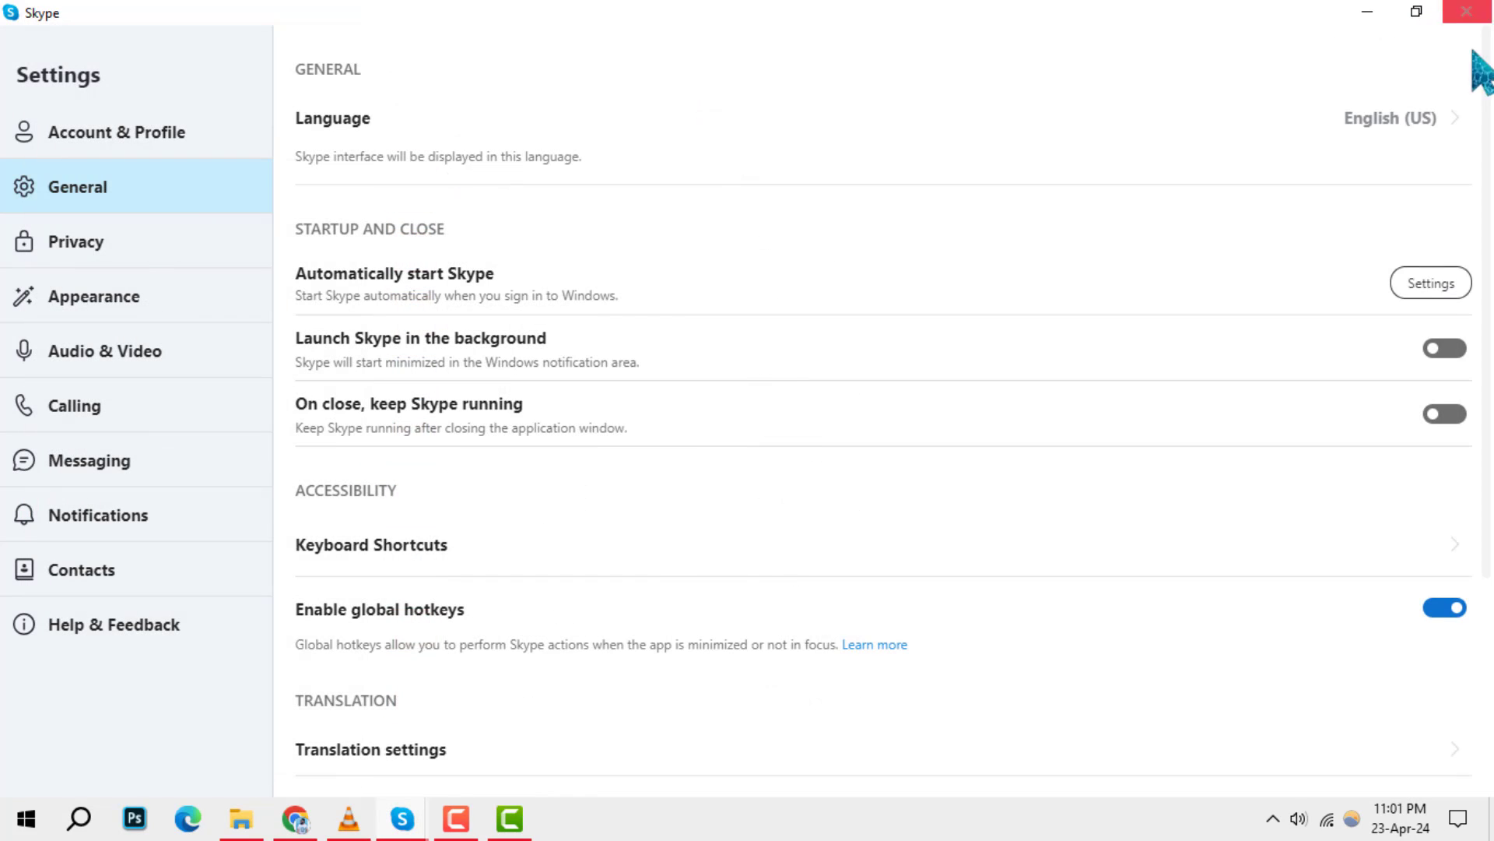